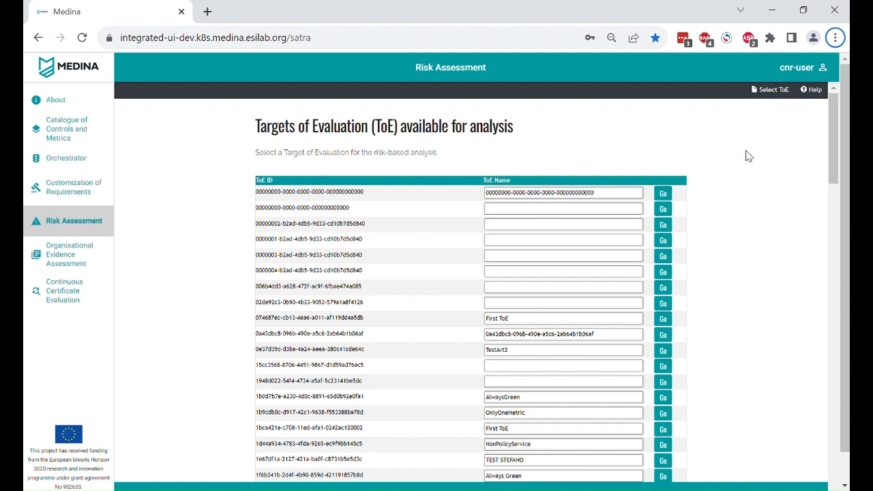
# Open the TestHigh target of evaluation for risk-based analysis.
pyautogui.scroll(-1, 738, 158)
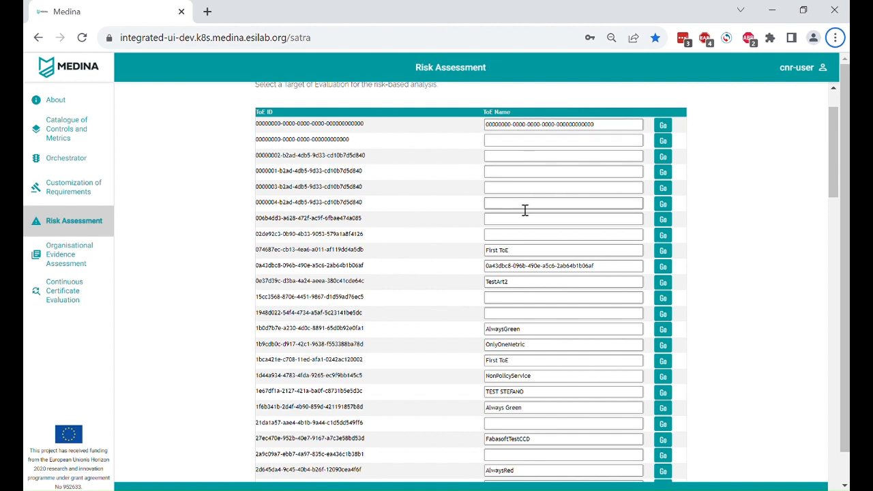
pyautogui.scroll(-3, 532, 212)
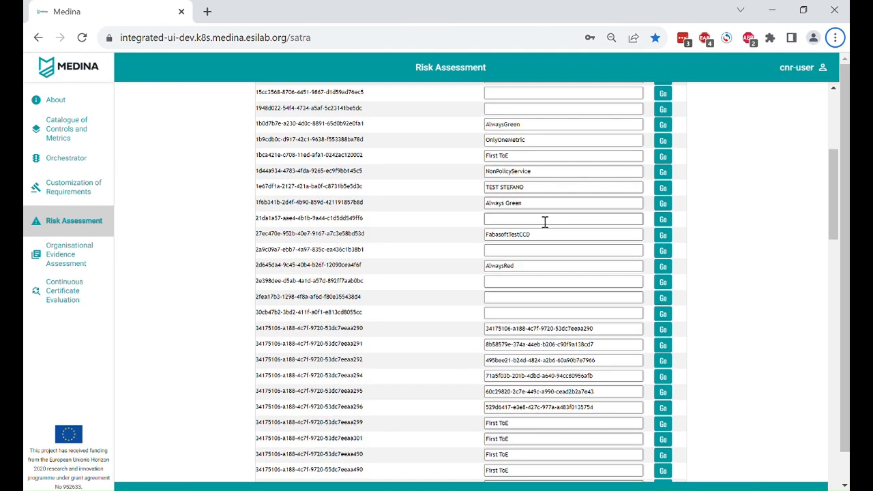
pyautogui.scroll(-4, 546, 222)
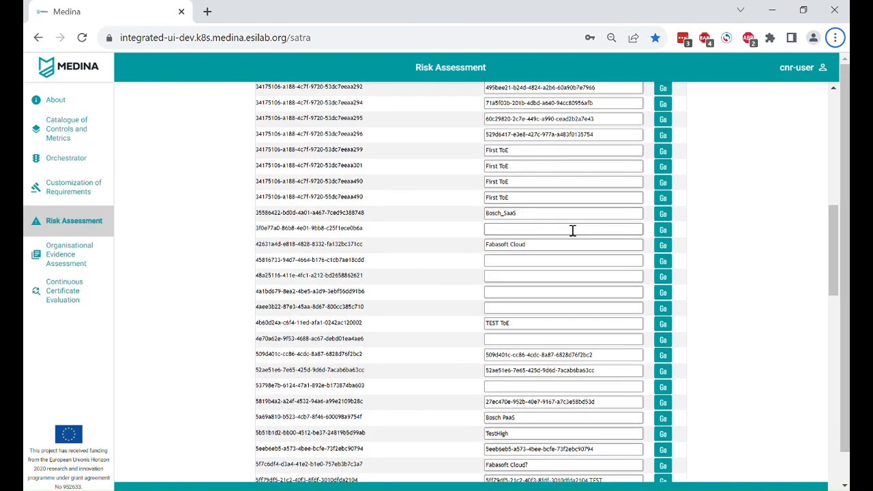
pyautogui.scroll(-2, 573, 231)
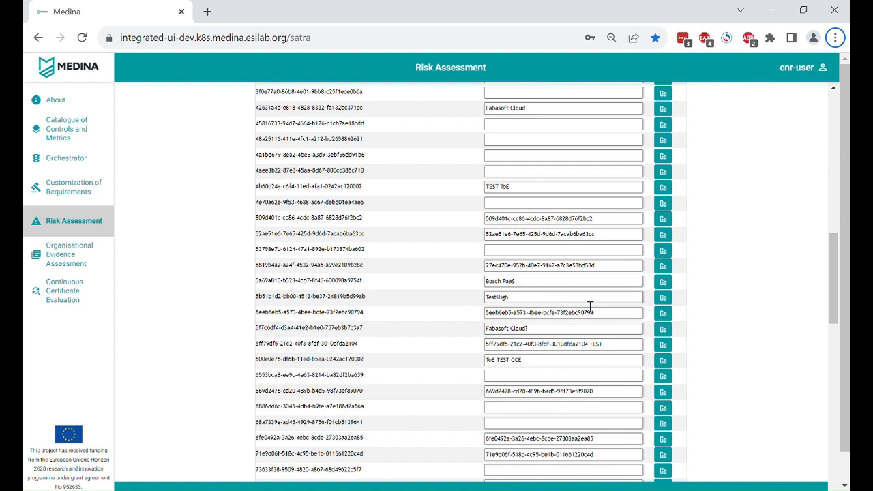
pyautogui.click(671, 301)
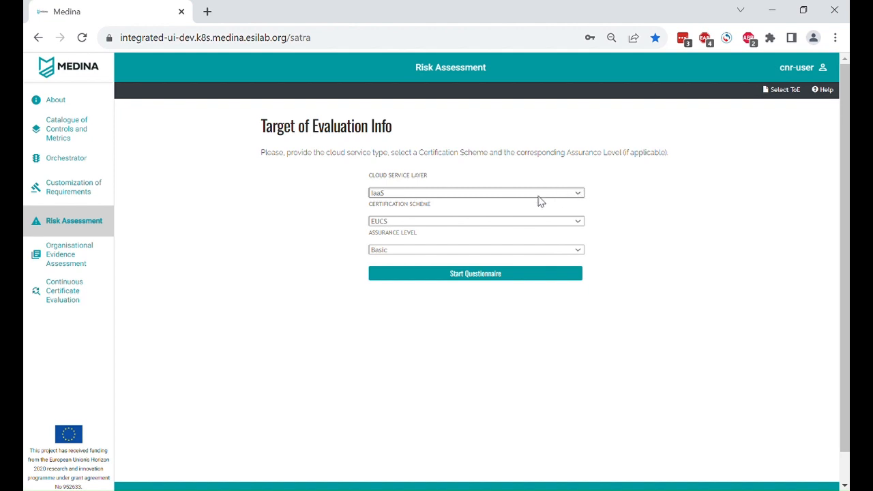
# Start the EUCS questionnaire with the SaaS service layer and High assurance level, choosing the static risk assessment.
pyautogui.click(467, 225)
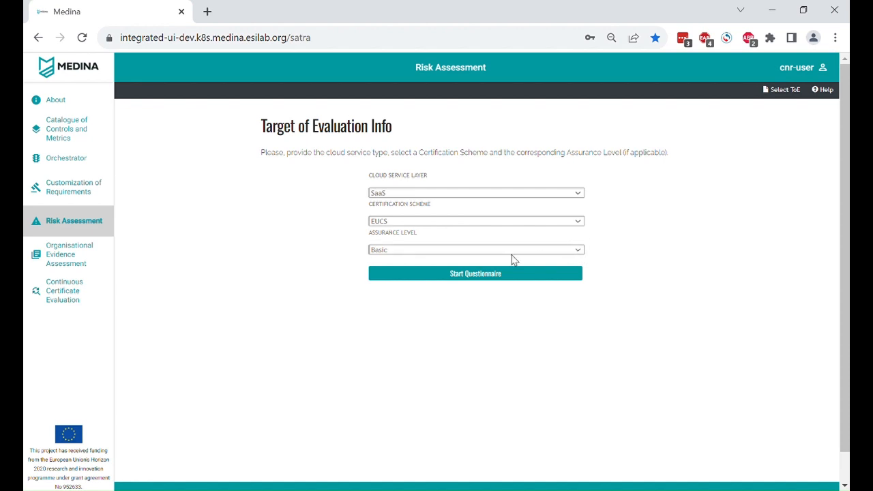
pyautogui.click(396, 272)
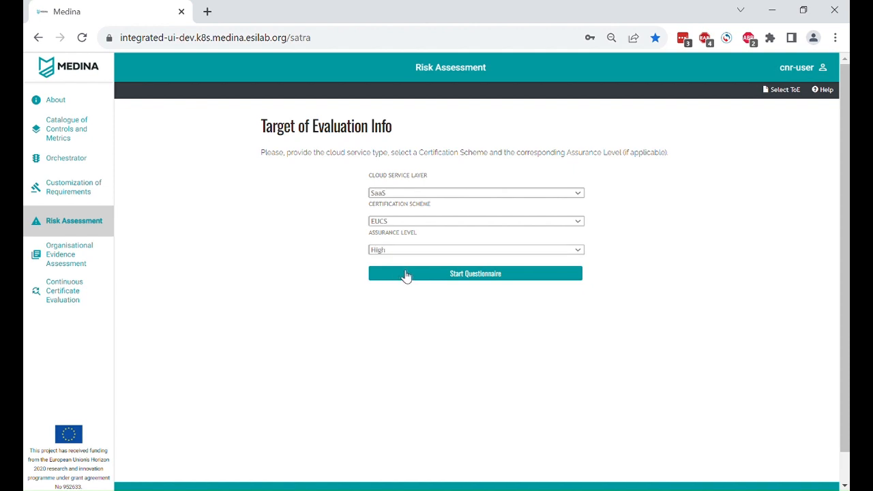
pyautogui.click(498, 277)
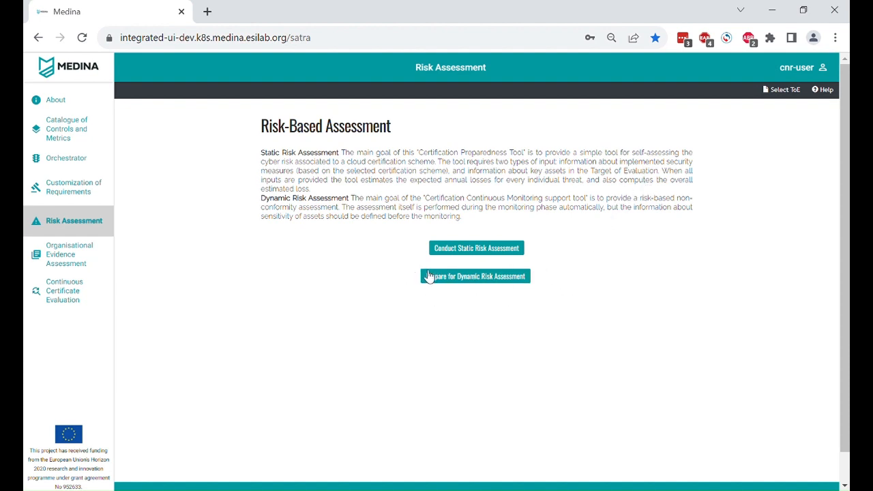
pyautogui.click(482, 251)
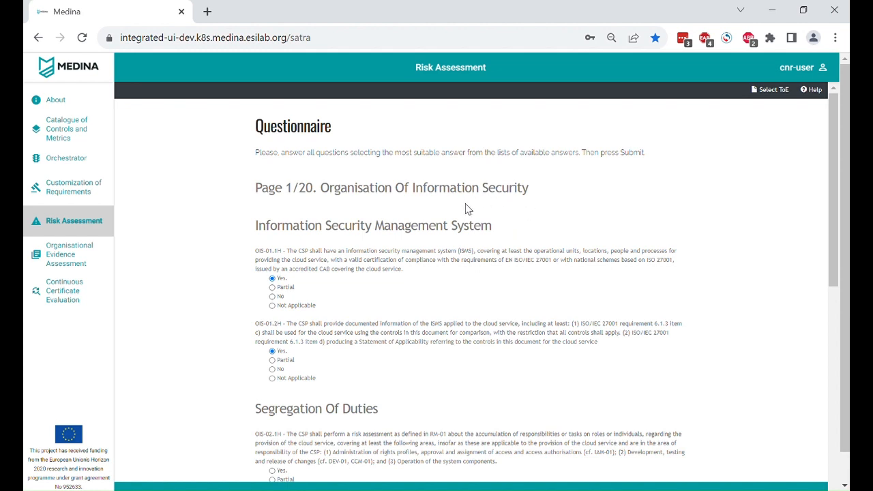
# Answer Yes to OIS-02.3H on the Organisation of Information Security page and advance to page 2.
pyautogui.scroll(-2, 247, 246)
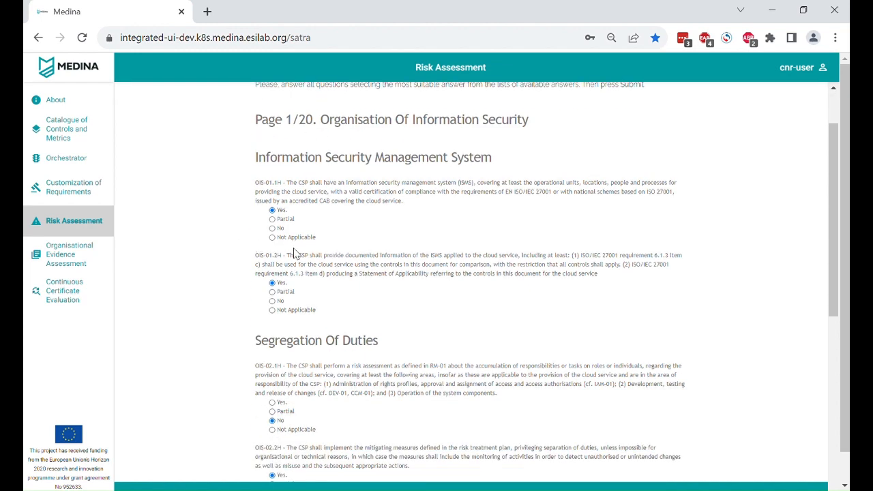
pyautogui.scroll(-4, 344, 298)
pyautogui.scroll(-5, 346, 294)
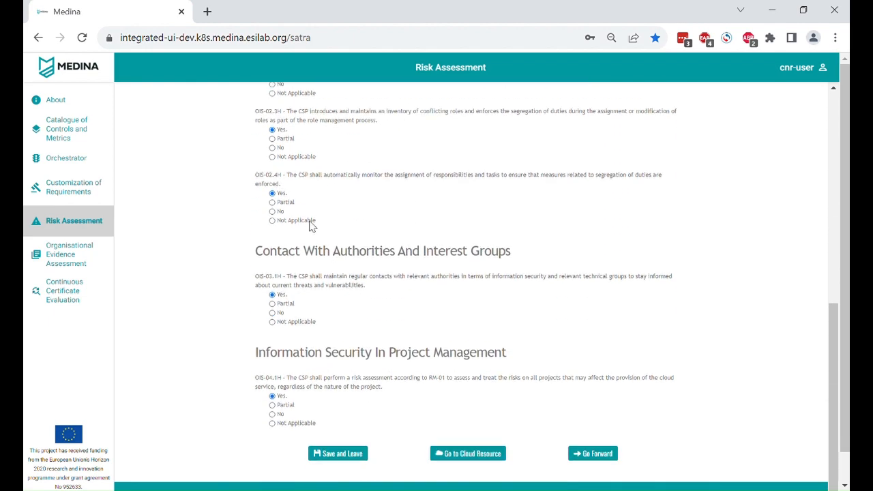
pyautogui.click(273, 148)
pyautogui.click(273, 131)
pyautogui.scroll(-1, 567, 417)
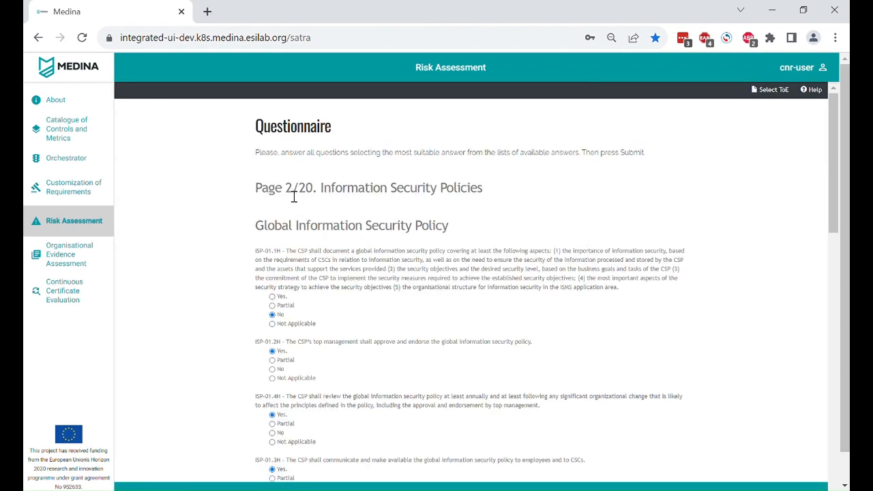
# Go through the Information Security Policies and Risk Management pages and advance to the Human Resources page.
pyautogui.moveTo(286, 194); pyautogui.dragTo(314, 194)
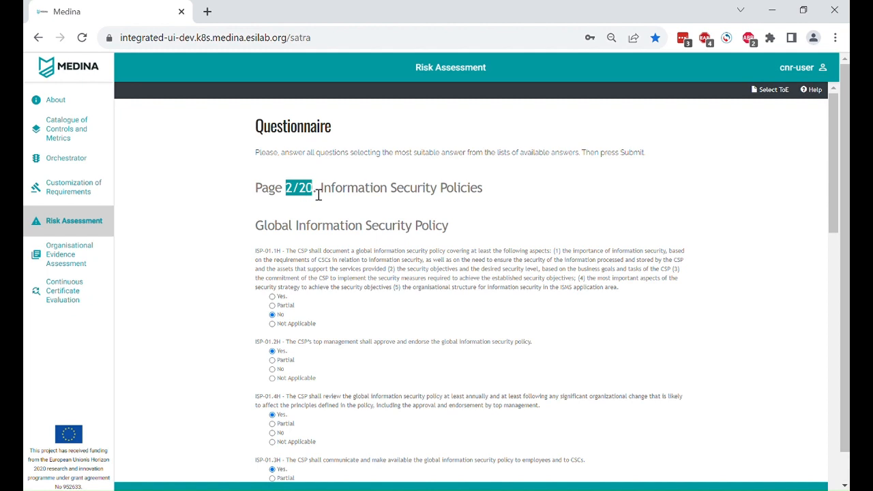
pyautogui.click(430, 255)
pyautogui.scroll(-1, 556, 268)
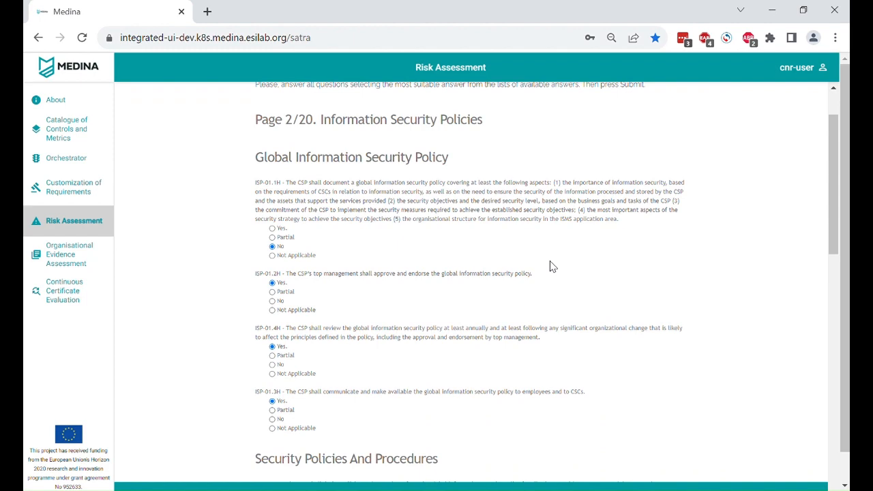
pyautogui.scroll(-7, 553, 266)
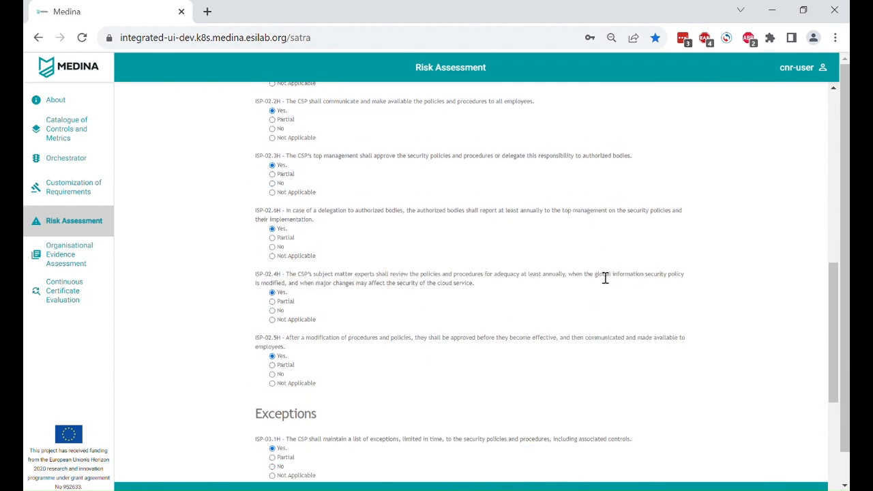
pyautogui.scroll(-5, 605, 278)
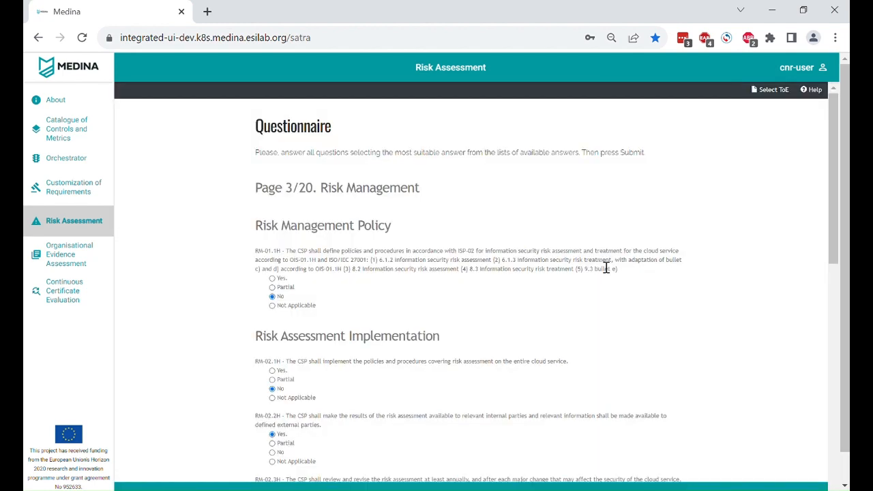
pyautogui.scroll(-10, 606, 268)
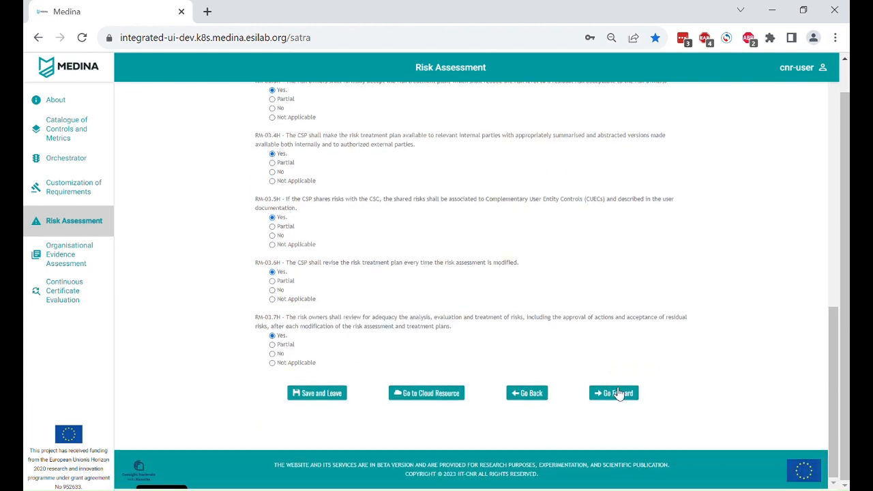
pyautogui.click(618, 393)
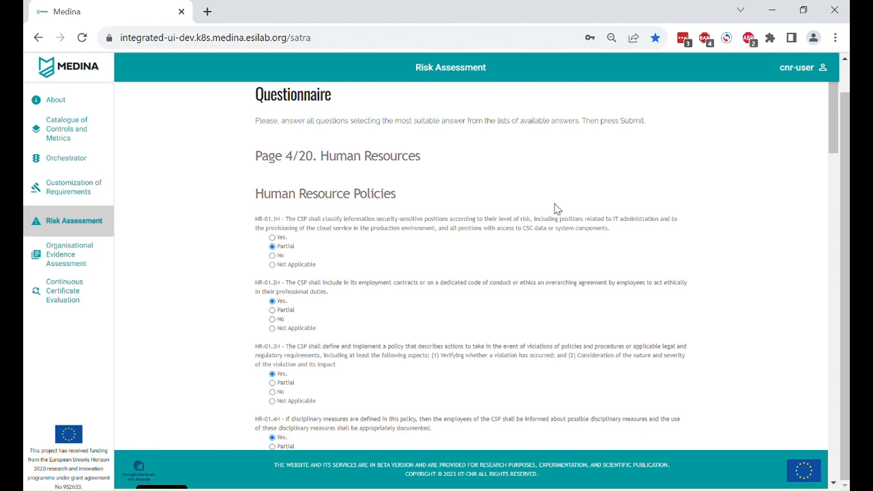
# Go from the end of the Human Resources page to the cloud resource form.
pyautogui.scroll(-15, 556, 209)
pyautogui.scroll(-3, 553, 292)
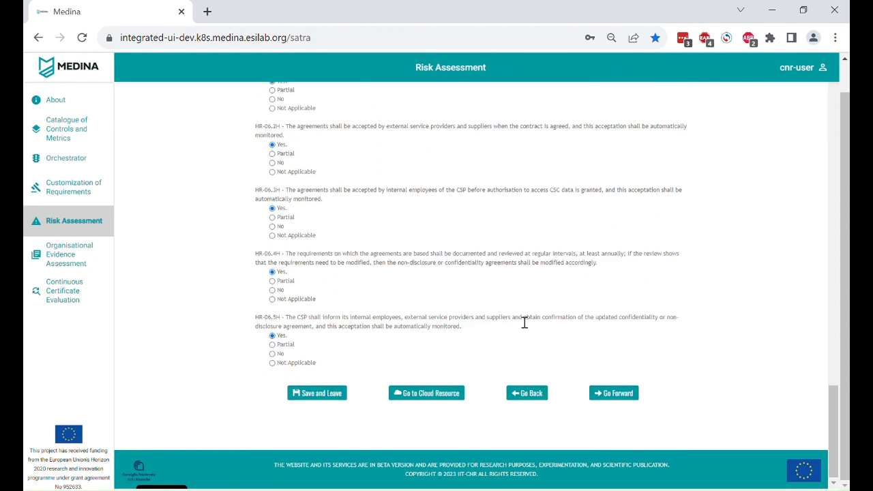
pyautogui.click(450, 399)
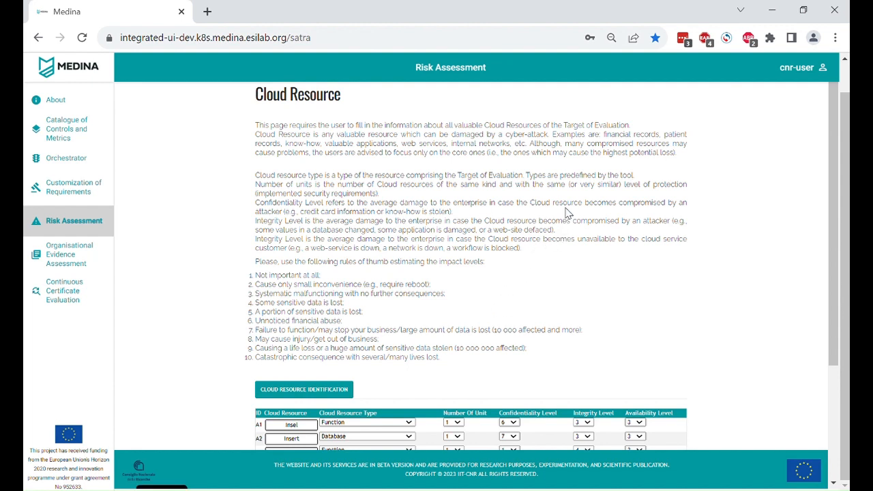
# Add a new cloud resource row of type Database with 2 units.
pyautogui.scroll(-3, 566, 213)
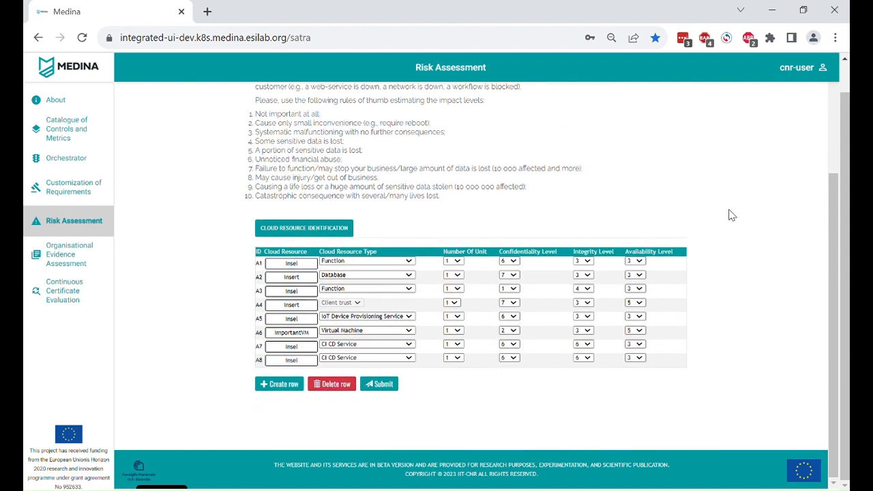
pyautogui.click(293, 386)
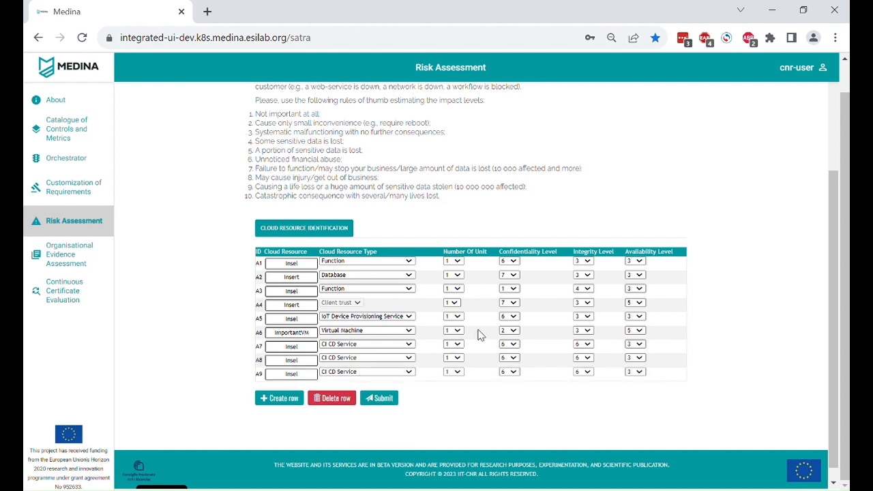
pyautogui.click(413, 372)
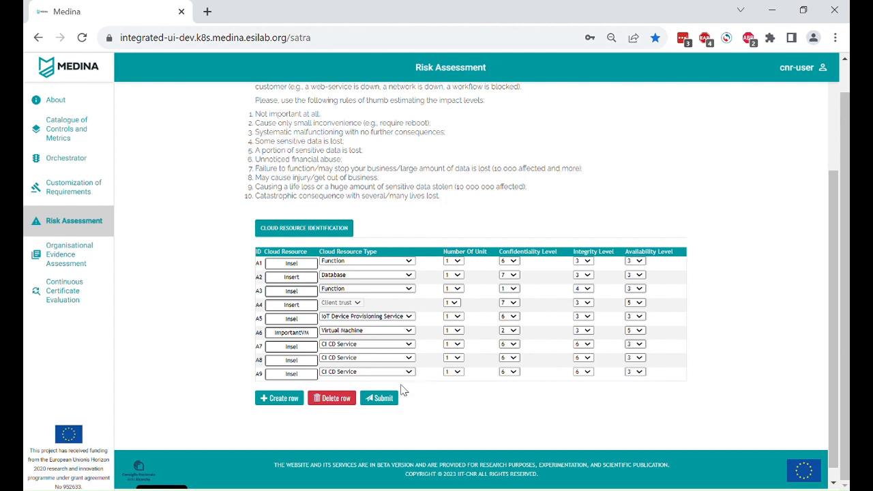
pyautogui.click(368, 426)
pyautogui.click(456, 371)
pyautogui.click(456, 395)
# Set the new Database row's confidentiality level to 2, integrity to 3 and availability to 2, and submit the compilation.
pyautogui.click(514, 374)
pyautogui.click(516, 395)
pyautogui.click(587, 372)
pyautogui.click(587, 394)
pyautogui.click(638, 372)
pyautogui.click(643, 394)
pyautogui.click(382, 402)
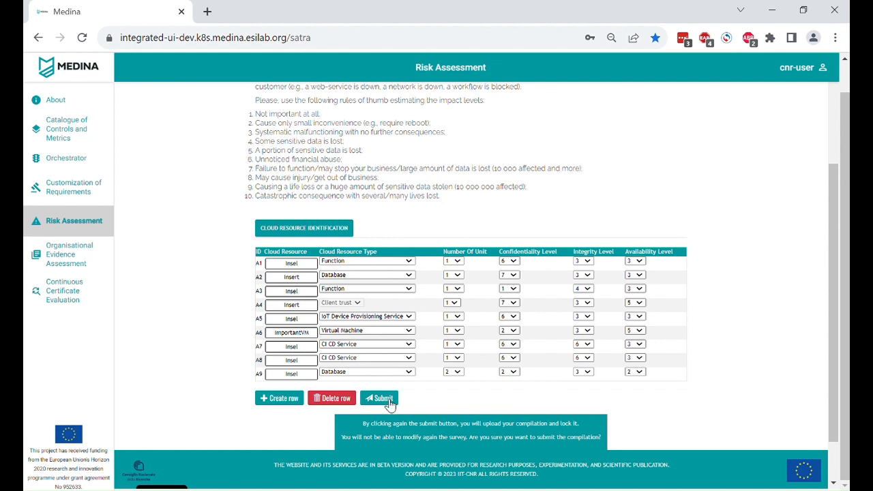
pyautogui.click(391, 402)
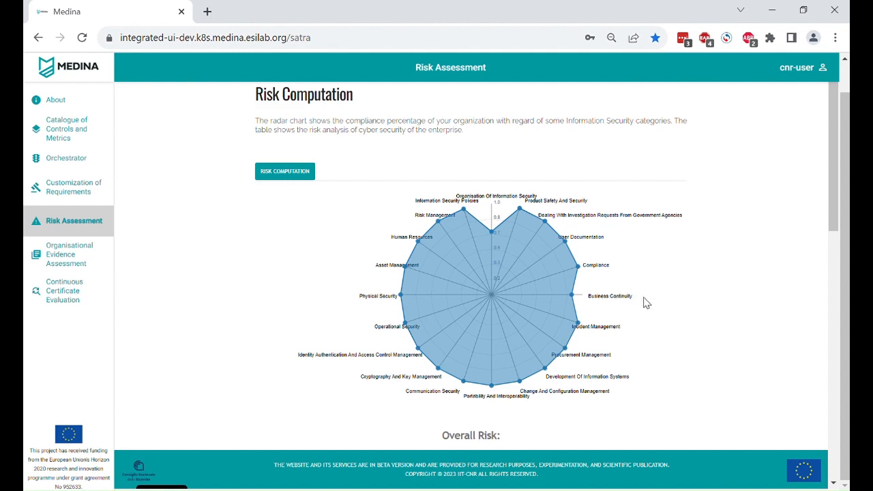
# Examine the risk computation results, including the overall risk, the non-conformity gap and its rating, and the risk per threat.
pyautogui.scroll(-4, 645, 302)
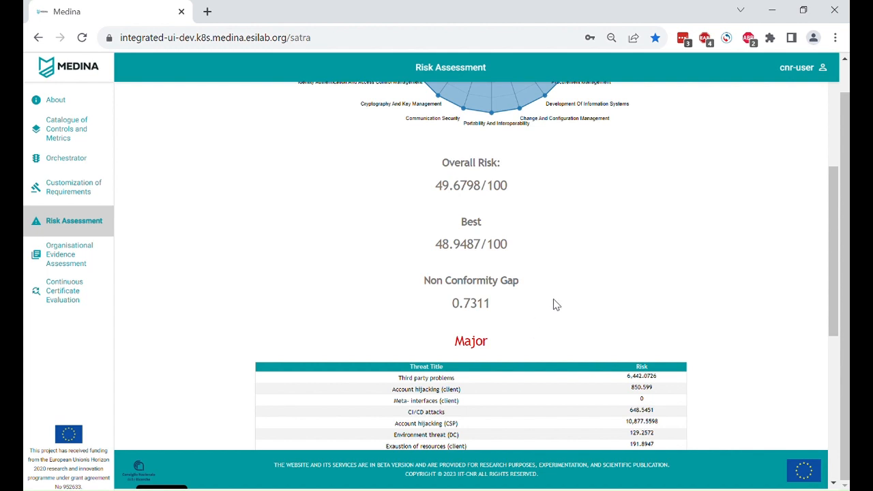
pyautogui.scroll(-3, 554, 304)
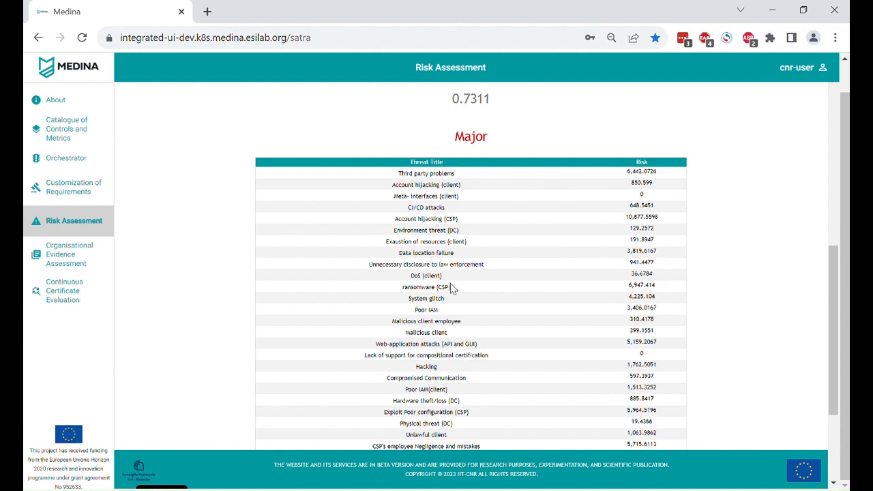
pyautogui.scroll(-2, 454, 289)
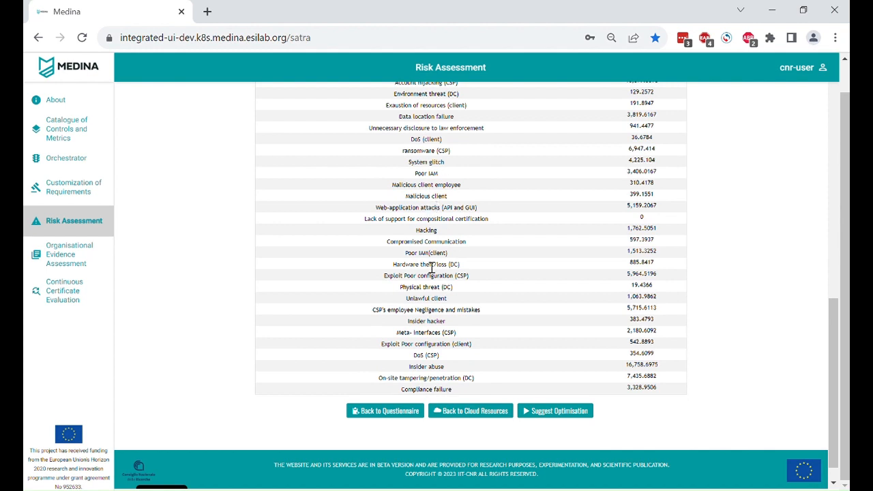
pyautogui.scroll(2, 647, 325)
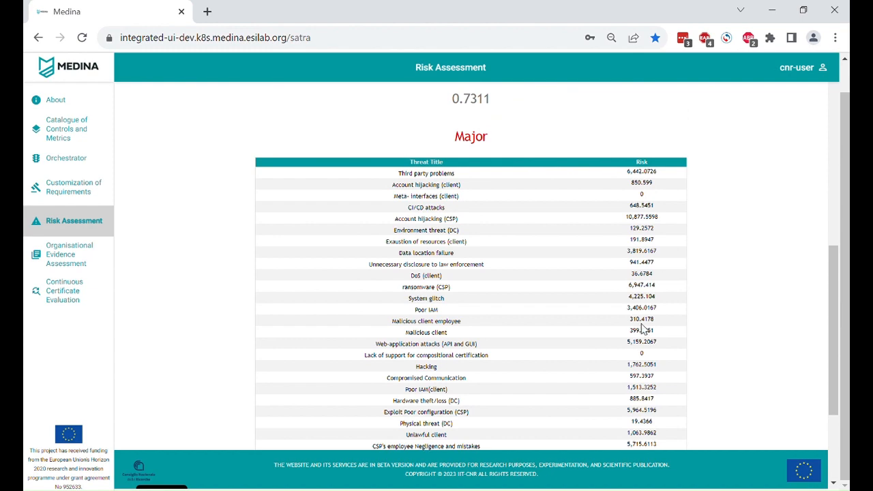
pyautogui.scroll(-1, 647, 330)
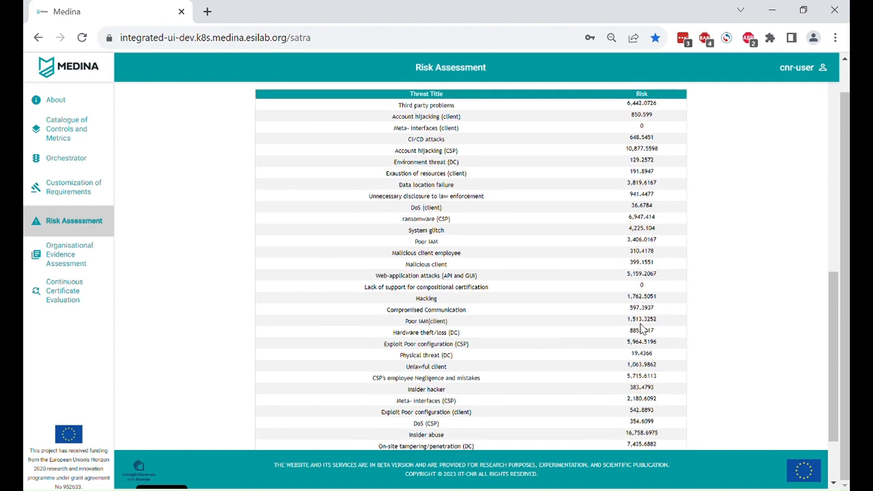
pyautogui.scroll(-1, 645, 327)
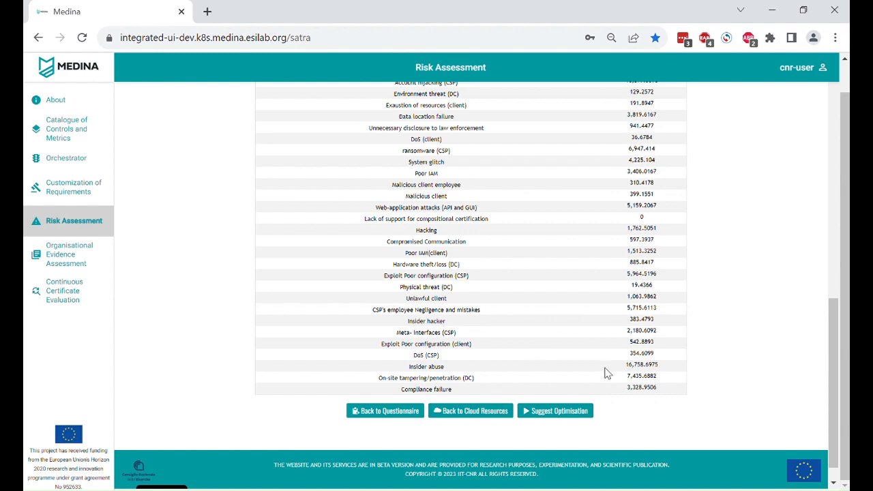
pyautogui.scroll(3, 617, 375)
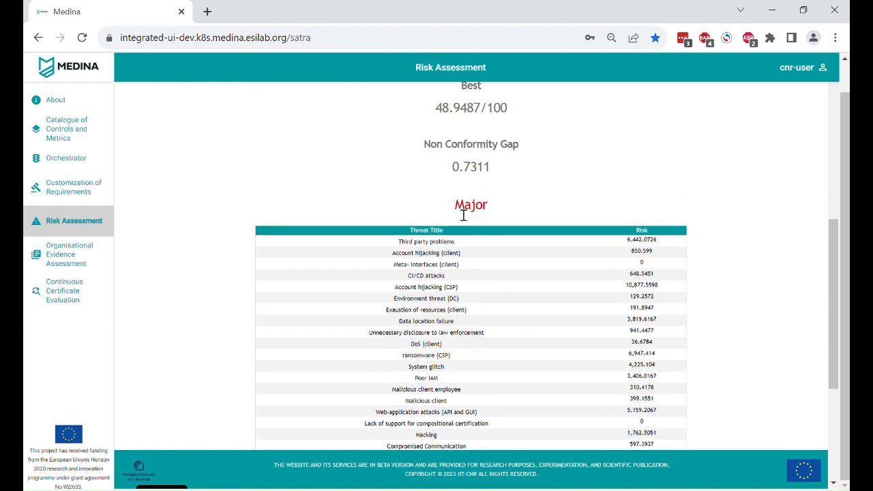
pyautogui.moveTo(454, 206); pyautogui.dragTo(492, 209)
pyautogui.click(544, 208)
# Request an optimisation suggestion for the computed risk with a budget limit of 3000.
pyautogui.scroll(-3, 713, 225)
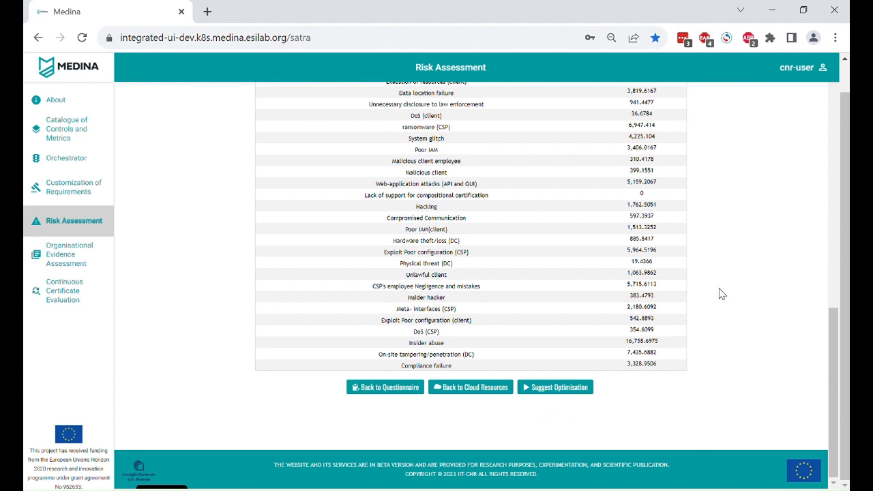
pyautogui.click(551, 394)
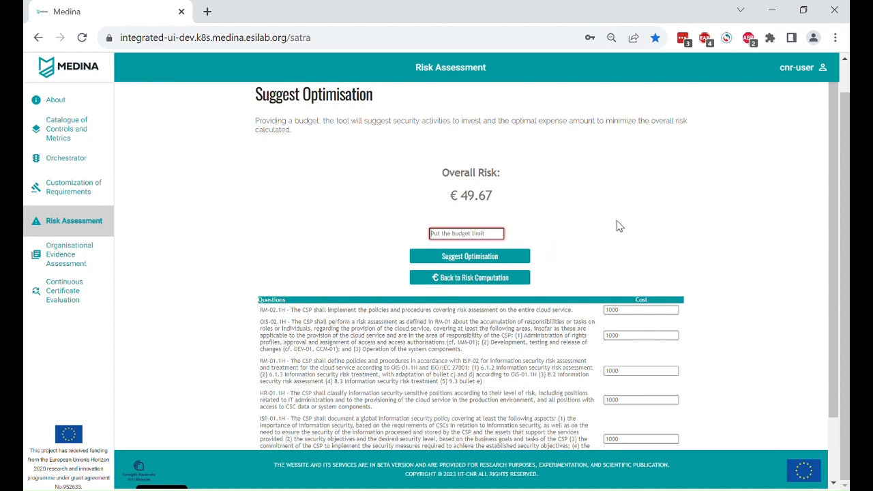
pyautogui.write('3000')
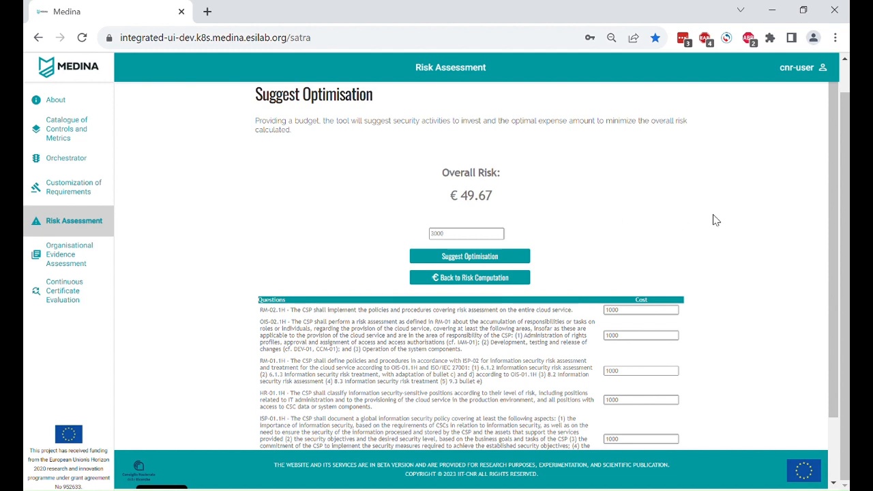
pyautogui.scroll(-1, 717, 220)
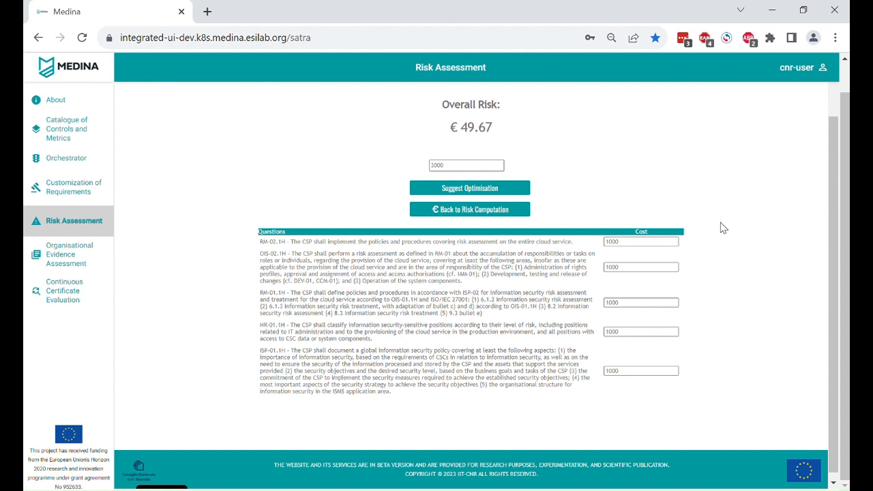
pyautogui.click(504, 191)
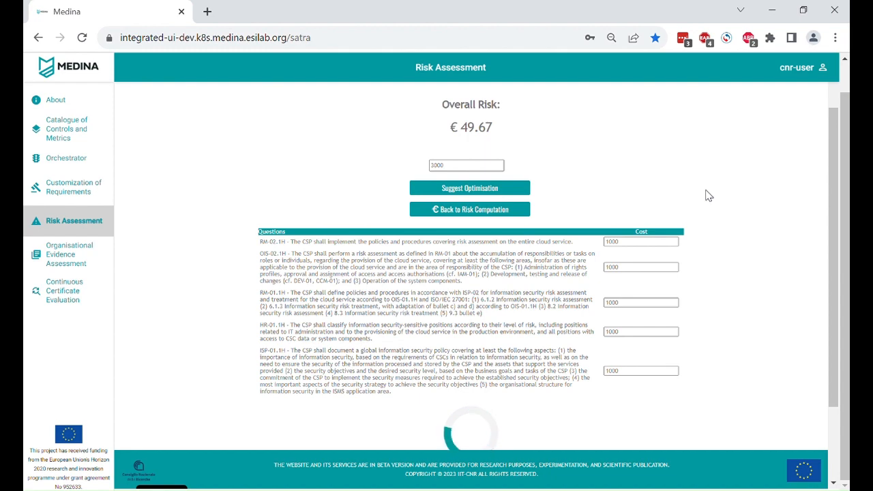
# Examine the optimisation results, comparing risk before and after, the non-conformity gap and the suggested answer for each requirement.
pyautogui.scroll(-3, 753, 209)
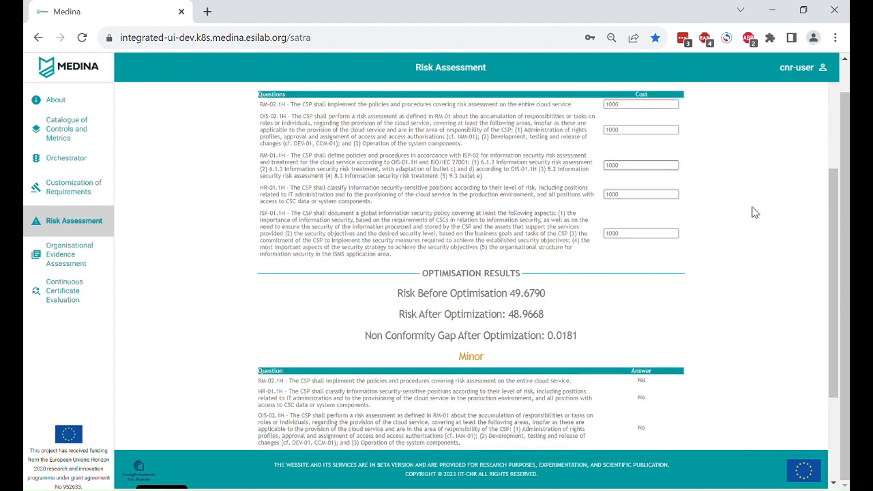
pyautogui.scroll(-1, 756, 212)
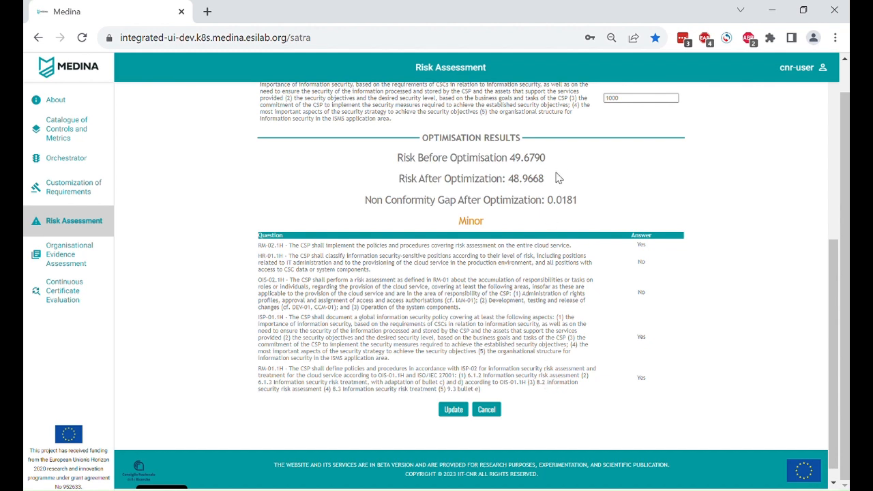
pyautogui.moveTo(555, 176); pyautogui.dragTo(367, 179)
pyautogui.click(365, 178)
pyautogui.moveTo(588, 202); pyautogui.dragTo(548, 206)
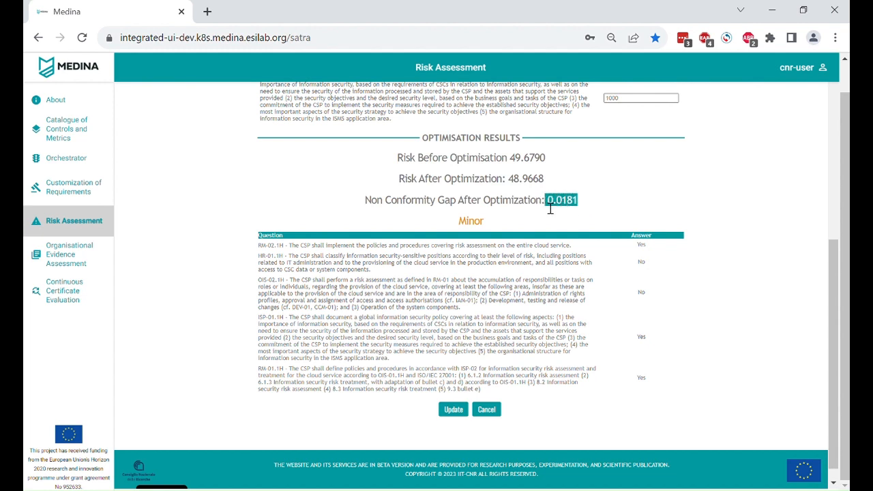
pyautogui.click(601, 207)
pyautogui.moveTo(487, 223); pyautogui.dragTo(459, 225)
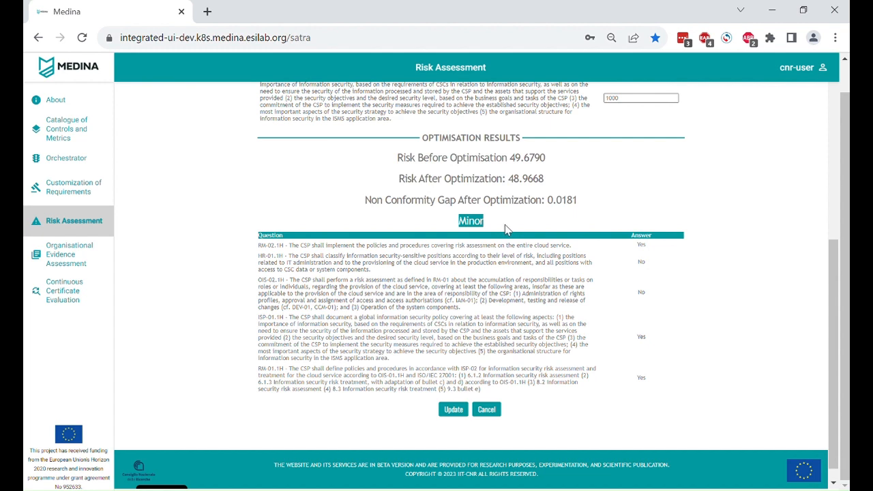
pyautogui.click(507, 227)
pyautogui.moveTo(522, 296); pyautogui.dragTo(545, 296)
pyautogui.click(556, 342)
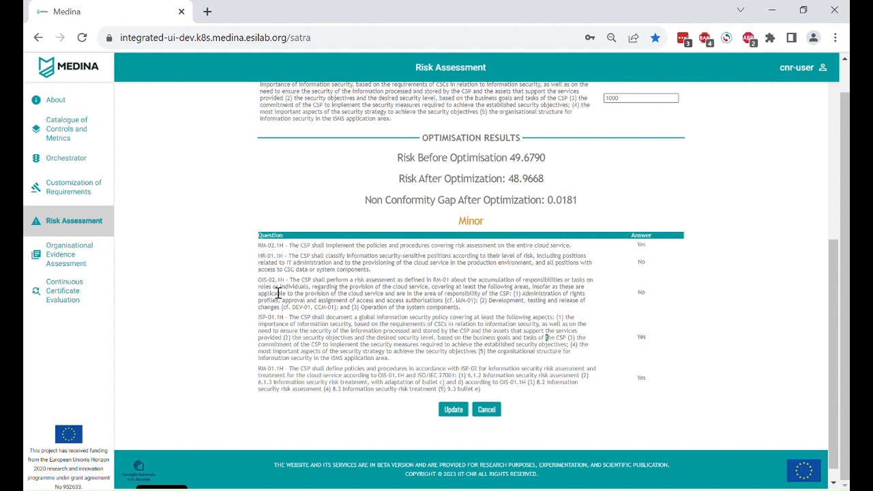
pyautogui.moveTo(259, 281); pyautogui.dragTo(398, 363)
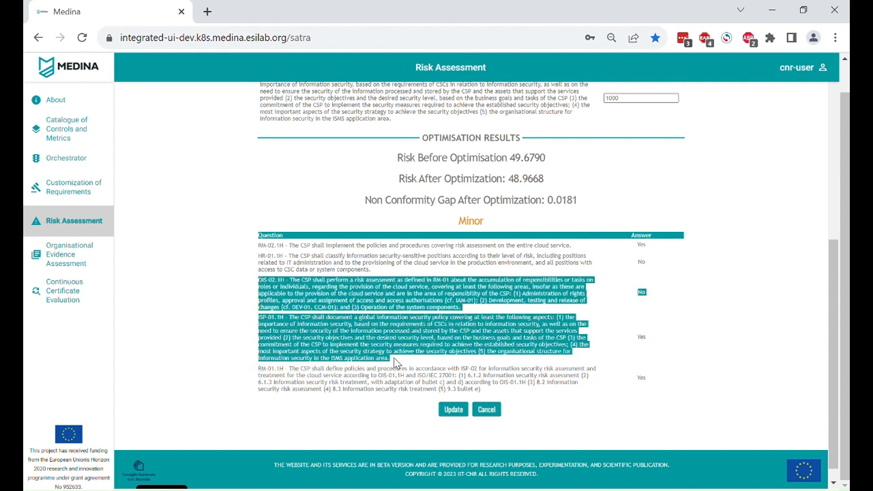
pyautogui.click(526, 251)
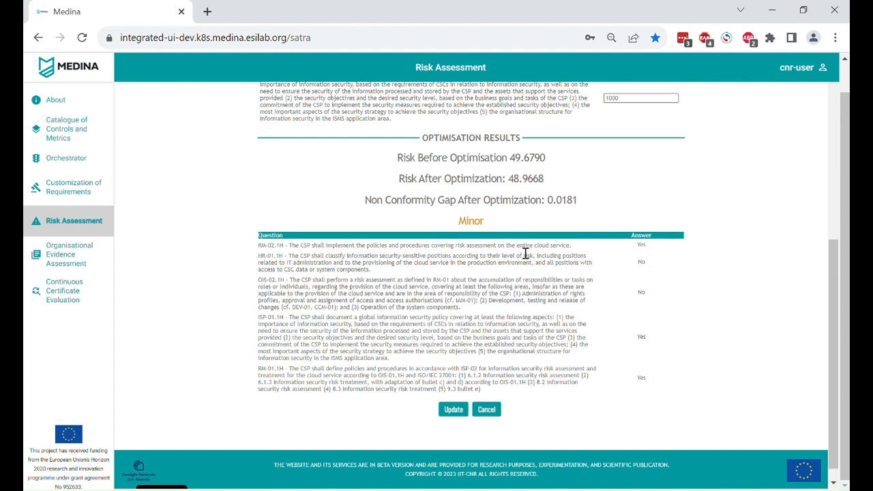